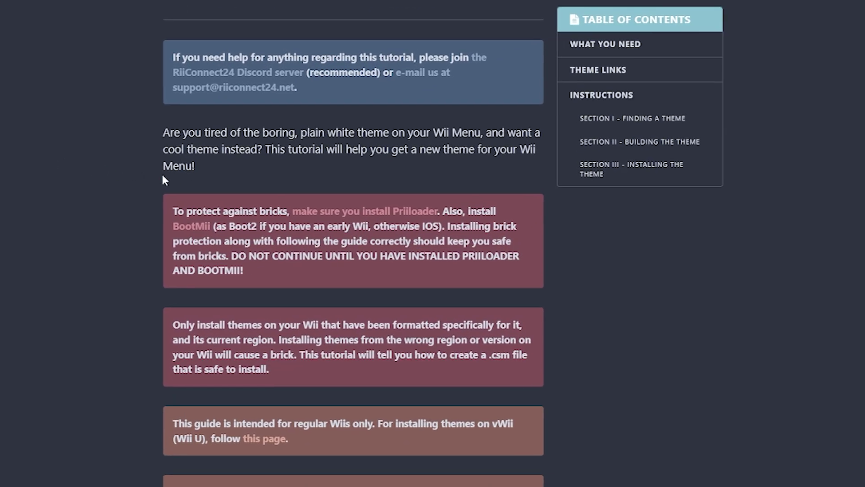
# Scroll to 'What you need' and open the MyMenuify Mod download page
pyautogui.moveTo(174, 211); pyautogui.dragTo(472, 289)
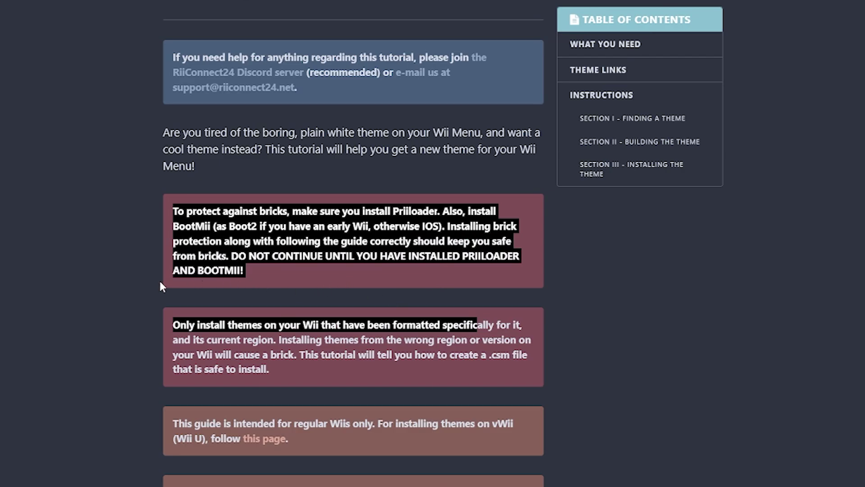
pyautogui.click(126, 272)
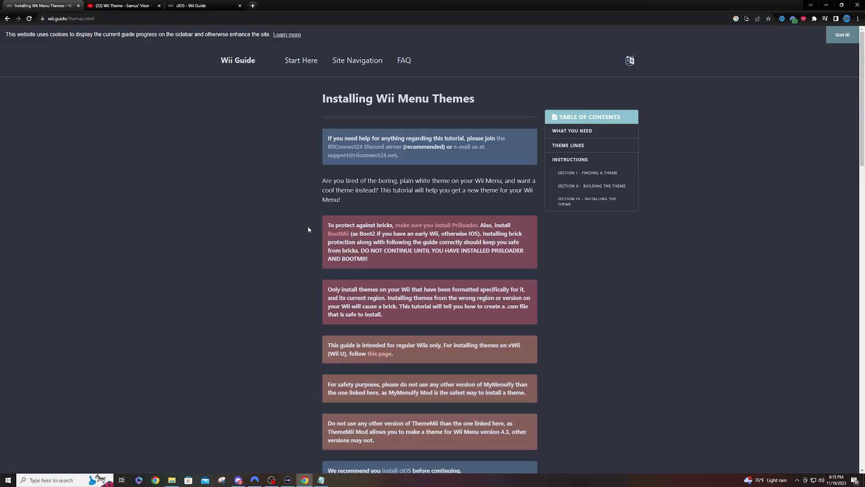
pyautogui.scroll(-2, 308, 230)
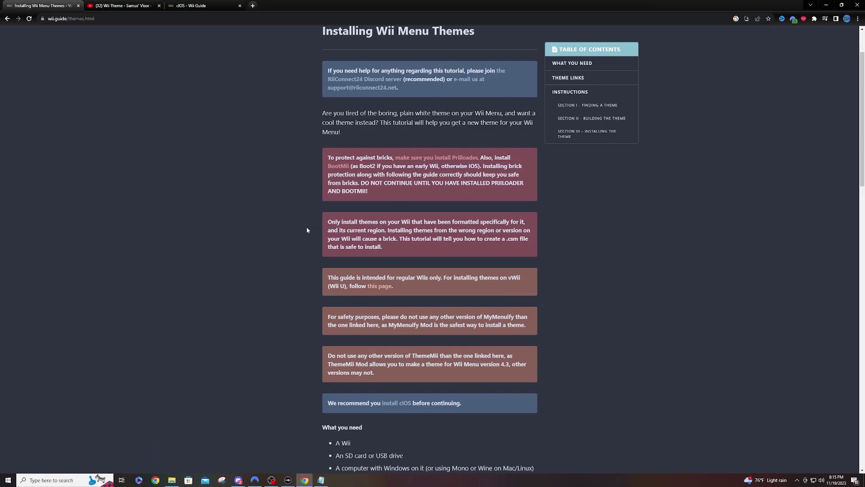
pyautogui.scroll(-2, 309, 229)
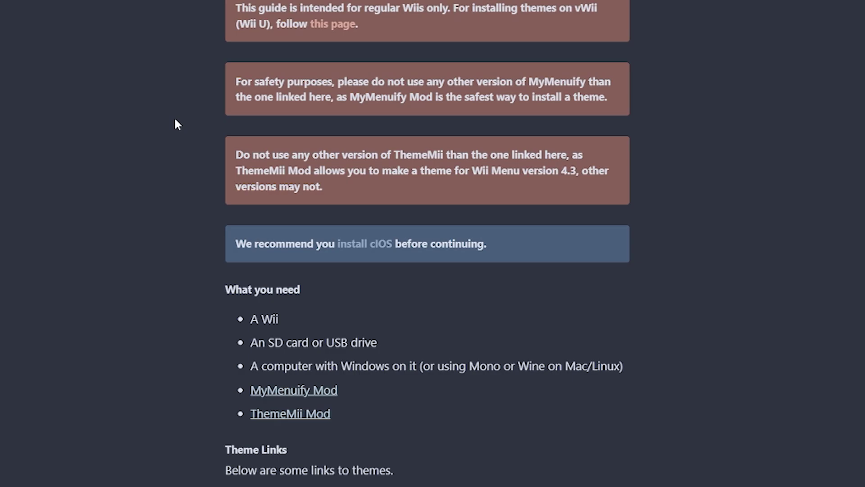
pyautogui.scroll(-5, 174, 119)
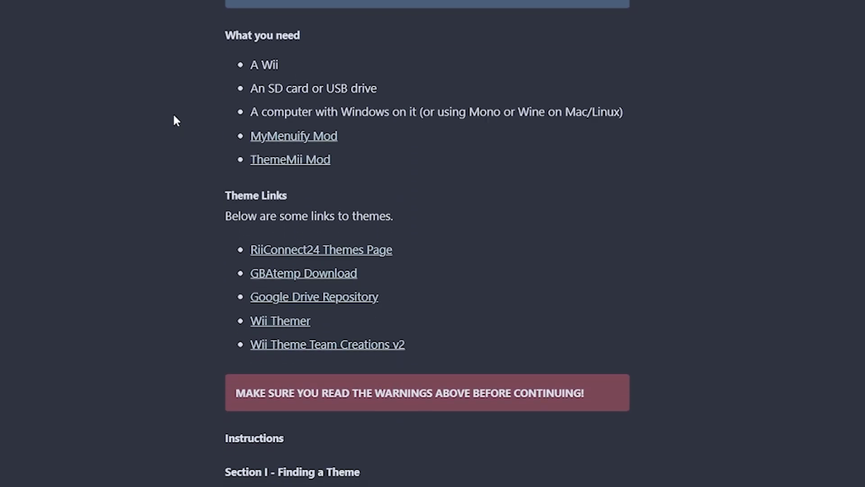
pyautogui.click(298, 142)
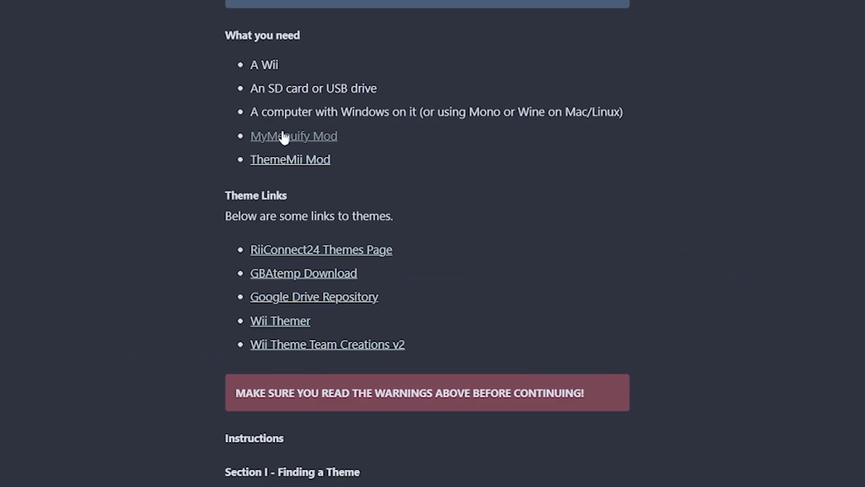
# Scroll to the Theme Links list and open the Wii Theme Team Creations v2 thread
pyautogui.scroll(-1, 106, 140)
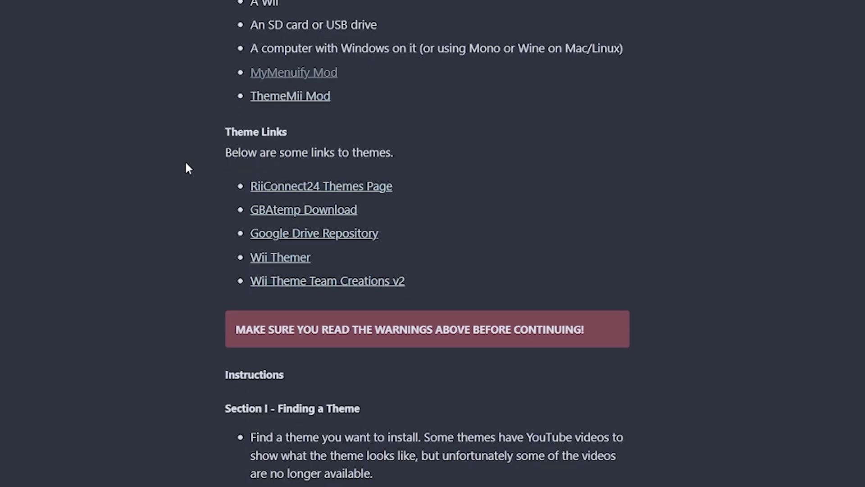
pyautogui.moveTo(230, 154); pyautogui.dragTo(460, 251)
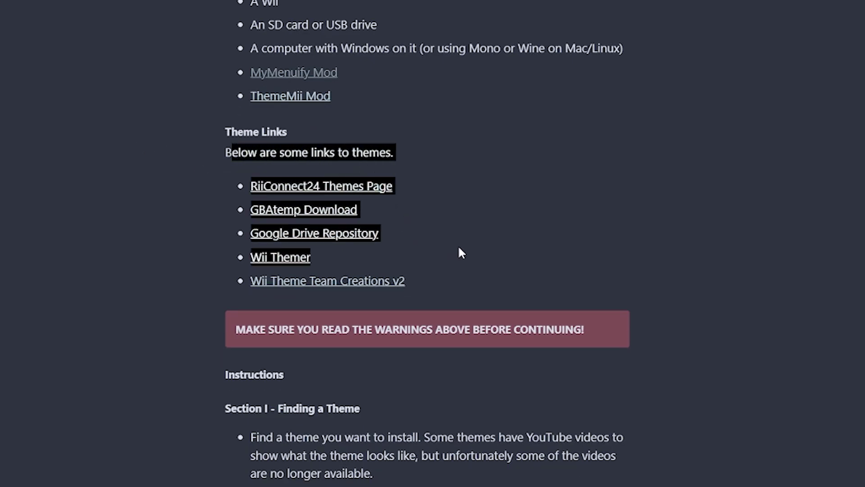
pyautogui.click(419, 280)
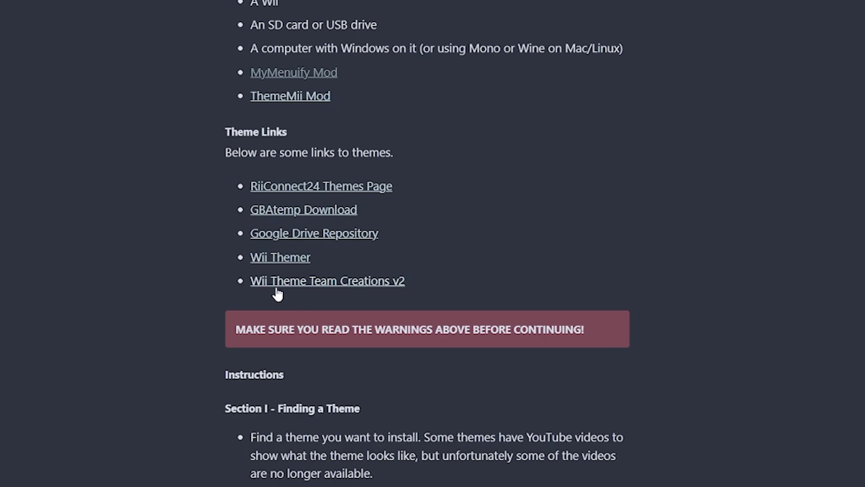
pyautogui.click(291, 282)
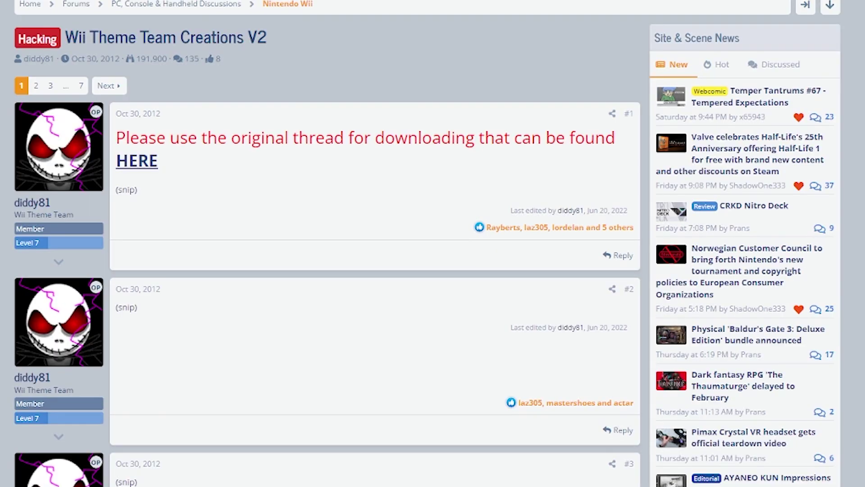
# In the original Wii Theme Team Creations thread, expand DarkWii White and open its preview video
pyautogui.click(138, 162)
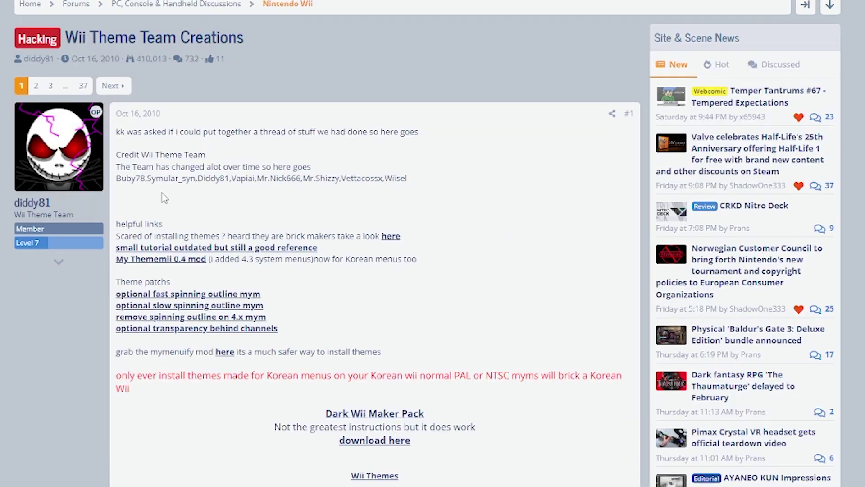
pyautogui.scroll(-15, 50, 346)
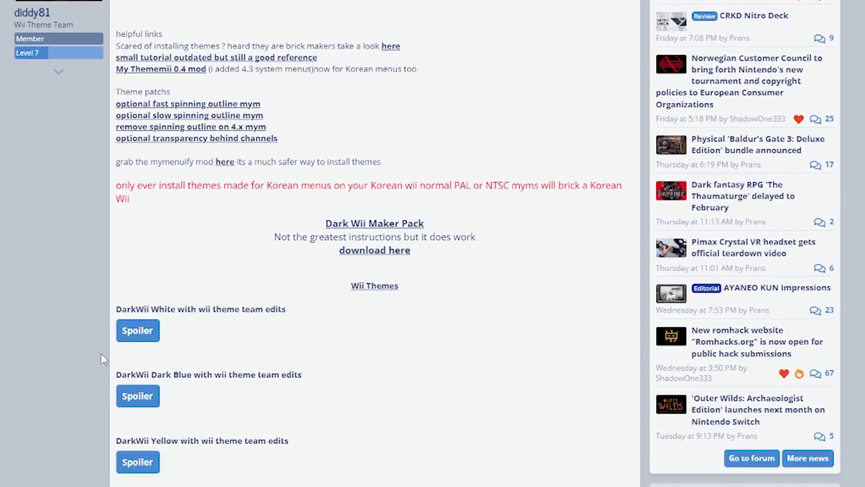
pyautogui.scroll(10, 91, 349)
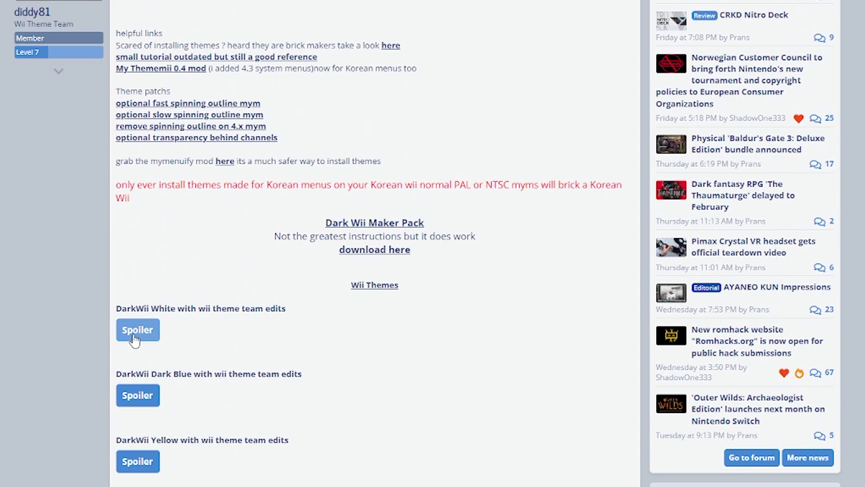
pyautogui.click(136, 336)
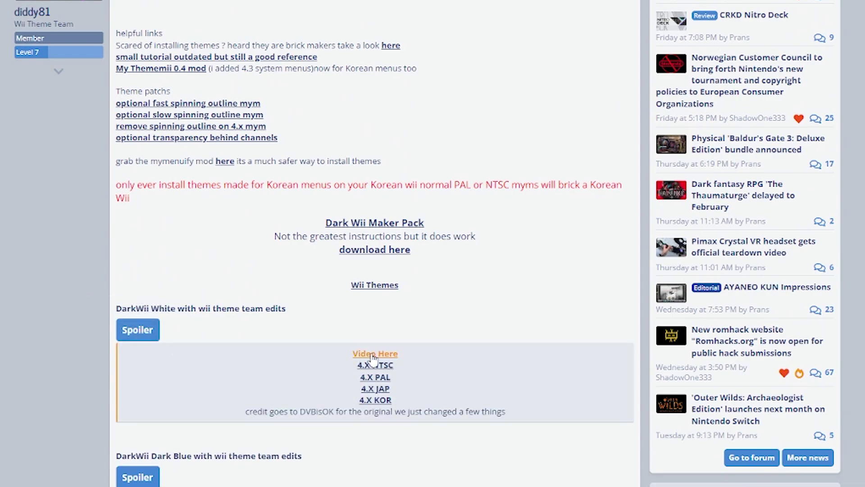
pyautogui.click(374, 354)
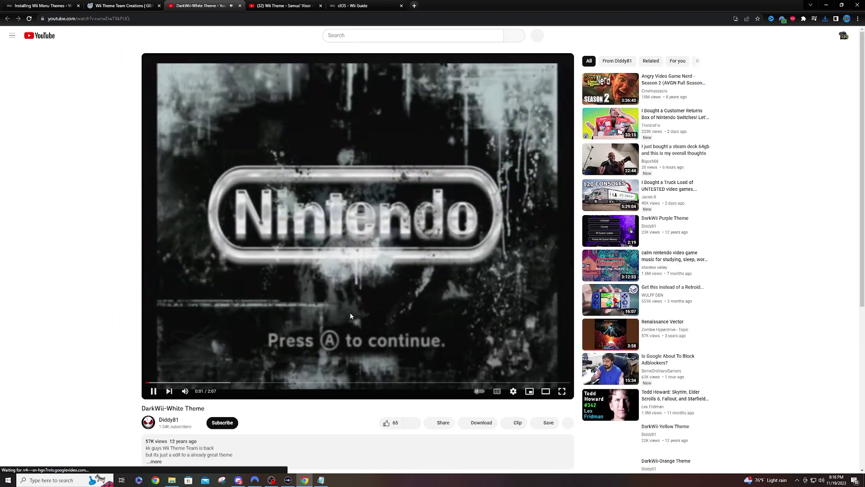
# Pause the DarkWii-White Theme video, then close its tab and the GBAtemp thread tab
pyautogui.click(154, 391)
pyautogui.click(240, 6)
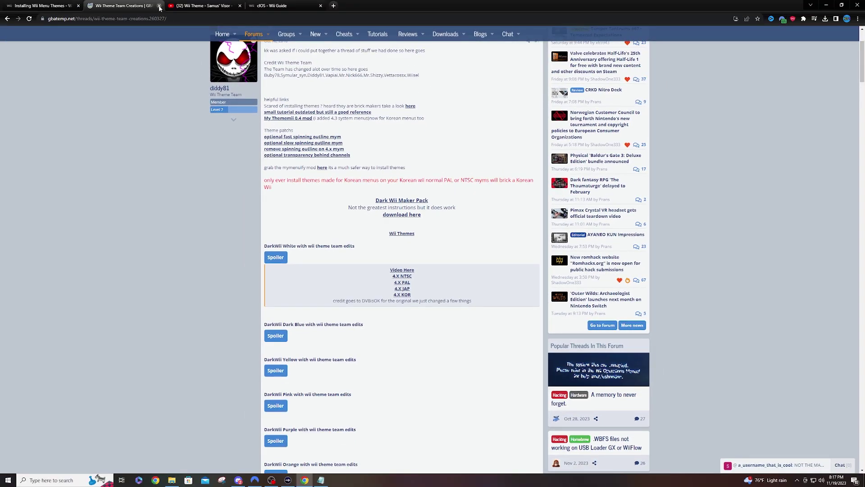
pyautogui.click(159, 6)
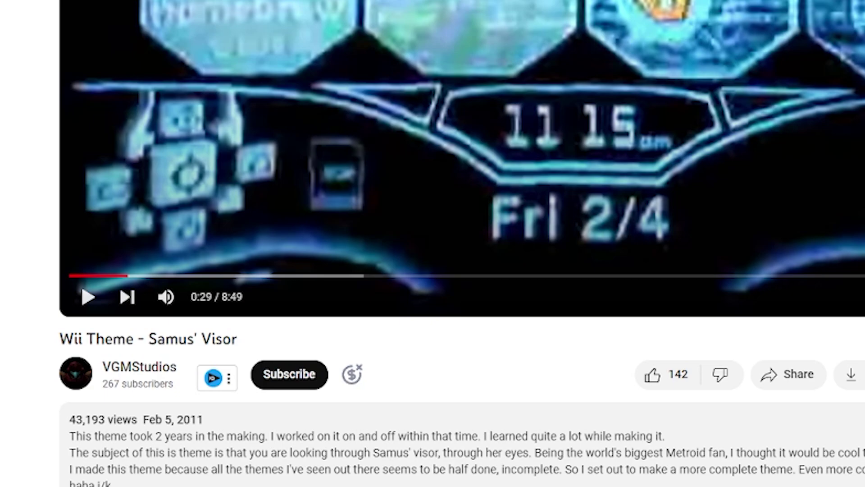
# Open the 4.3U Google Drive download link in the Samus' Visor video description
pyautogui.scroll(-5, 462, 243)
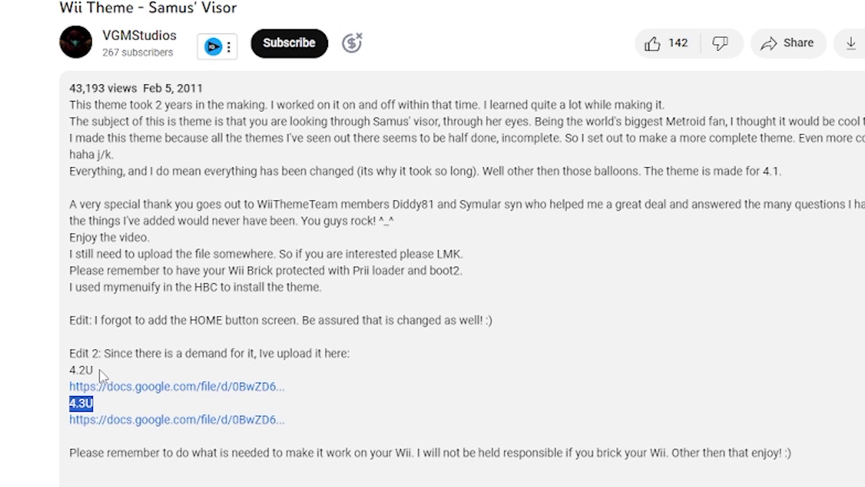
pyautogui.moveTo(96, 371); pyautogui.dragTo(66, 381)
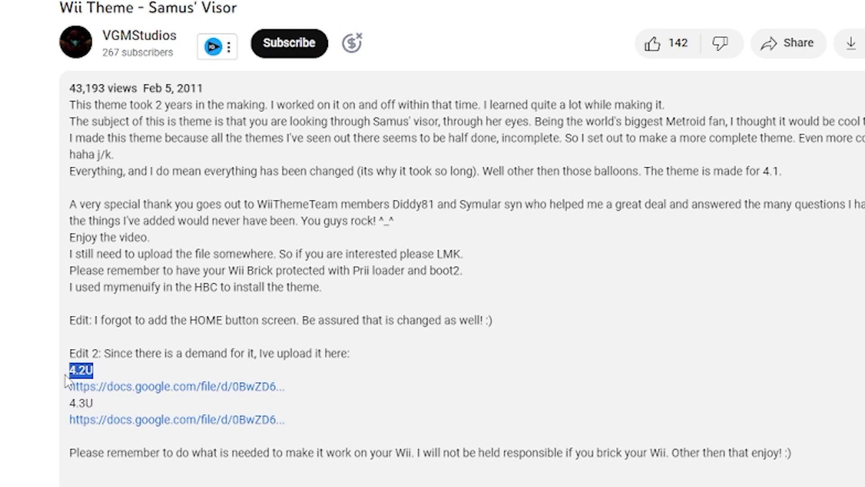
pyautogui.moveTo(103, 403); pyautogui.dragTo(65, 417)
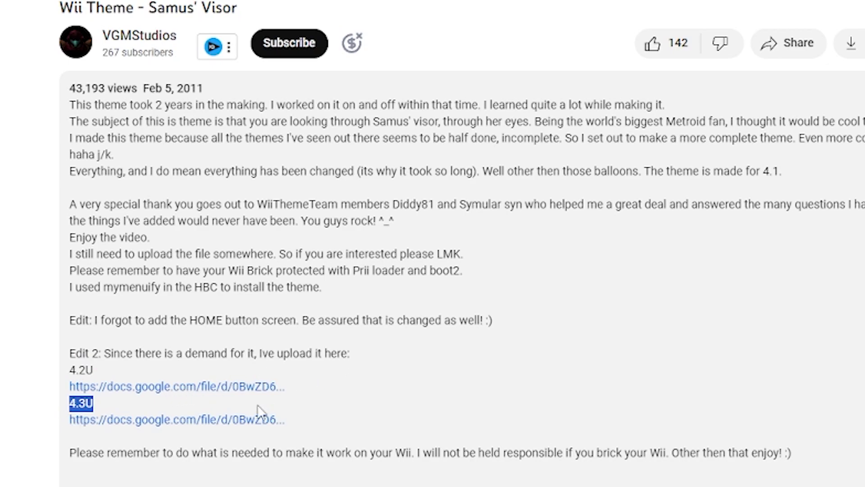
pyautogui.click(196, 429)
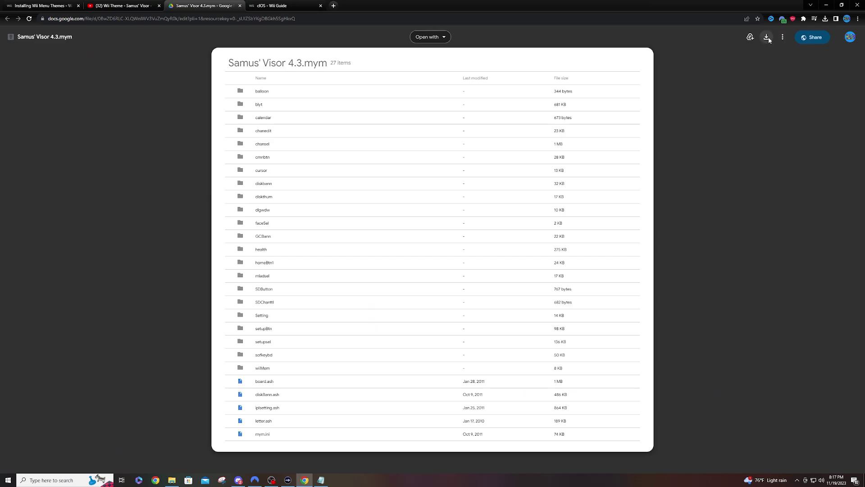
# Download Samus' Visor 4.3.mym from Google Drive and close its preview tab
pyautogui.click(767, 37)
pyautogui.click(240, 6)
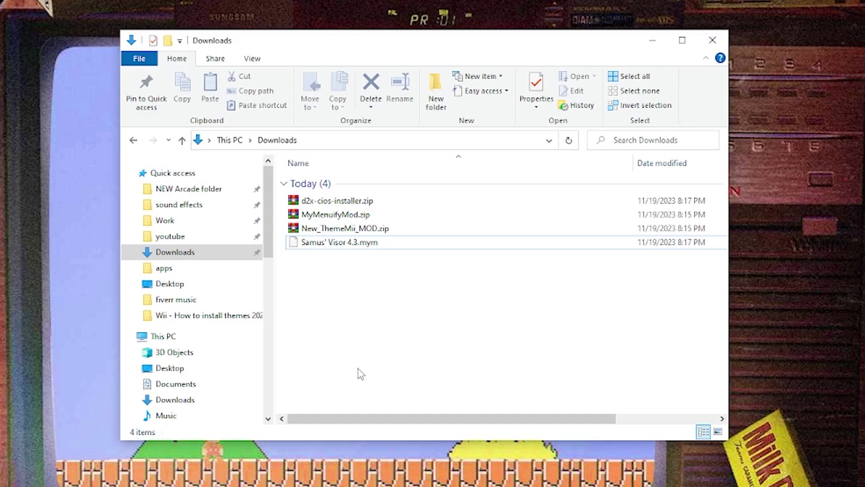
# Extract the three zip archives in Downloads into separate folders, then delete the zips
pyautogui.moveTo(283, 195); pyautogui.dragTo(319, 251)
pyautogui.click(323, 281)
pyautogui.moveTo(284, 205); pyautogui.dragTo(285, 239)
pyautogui.rightClick(294, 204)
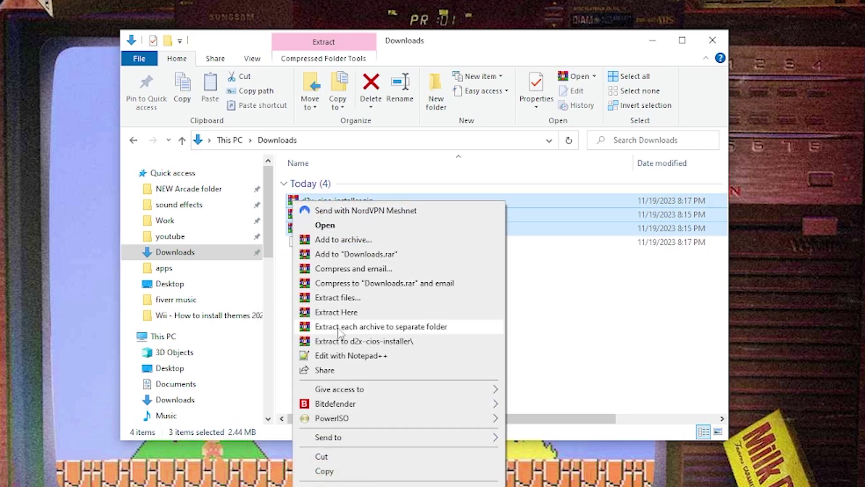
pyautogui.click(384, 328)
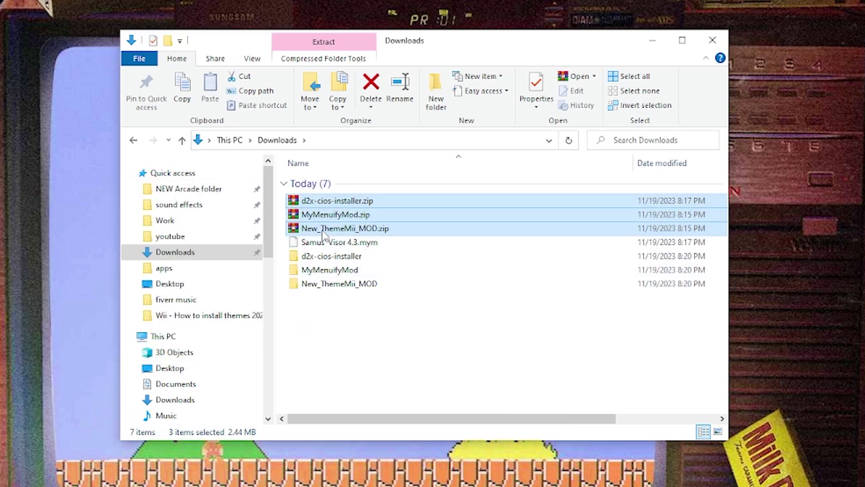
pyautogui.press('Delete')
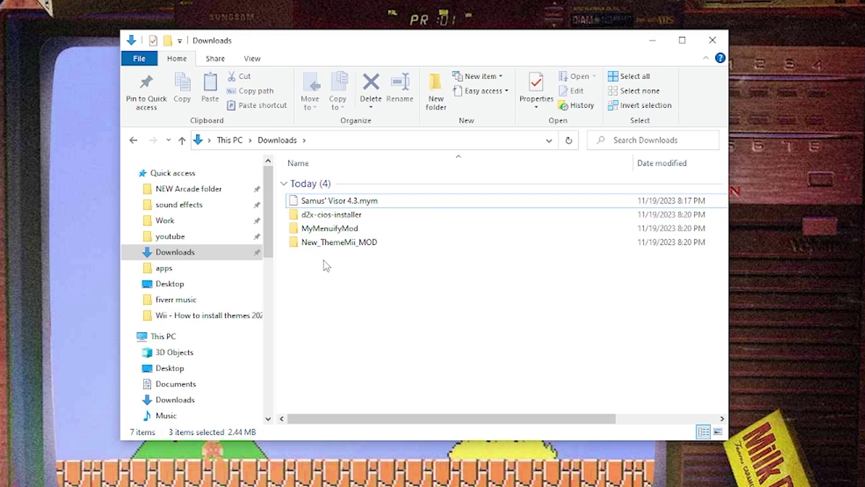
# Copy the apps folders from d2x-cios-installer and MyMenuifyMod onto WII SD CARD (E:)
pyautogui.click(324, 221)
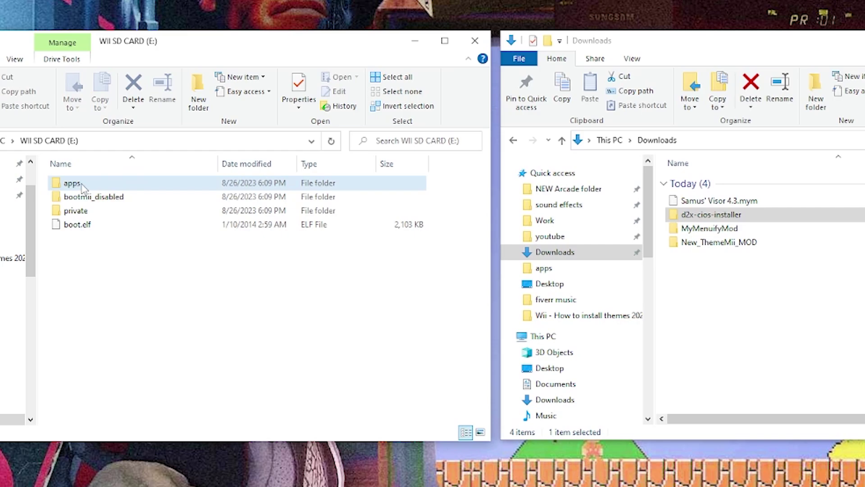
pyautogui.click(694, 216)
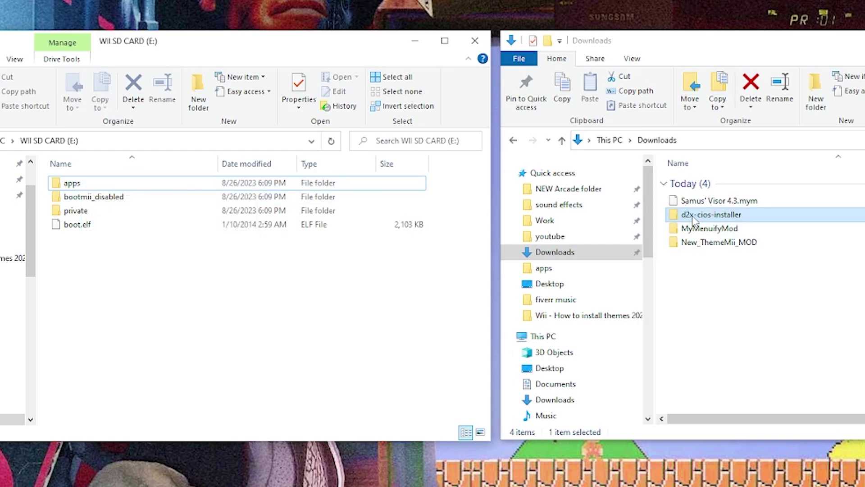
pyautogui.doubleClick(681, 220)
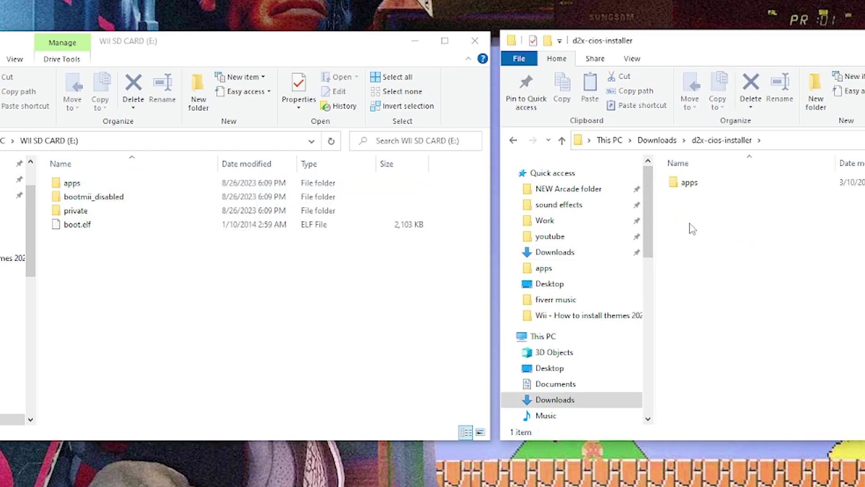
pyautogui.click(688, 183)
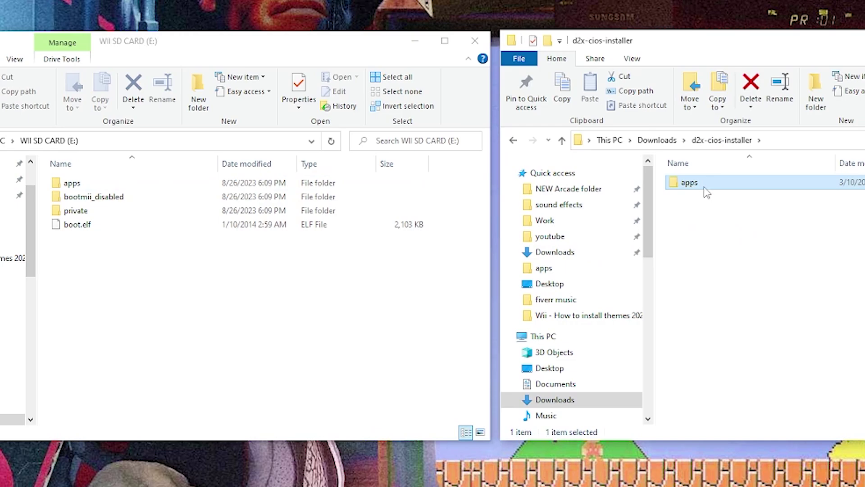
pyautogui.moveTo(693, 187); pyautogui.dragTo(125, 342)
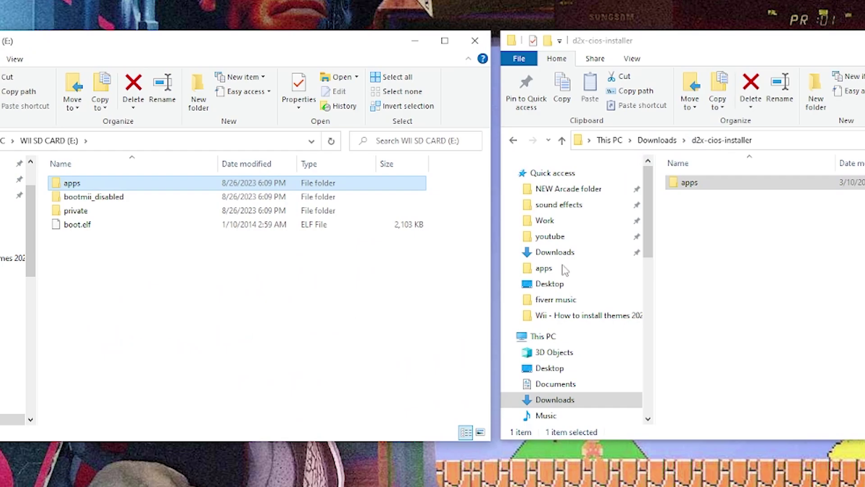
pyautogui.click(652, 141)
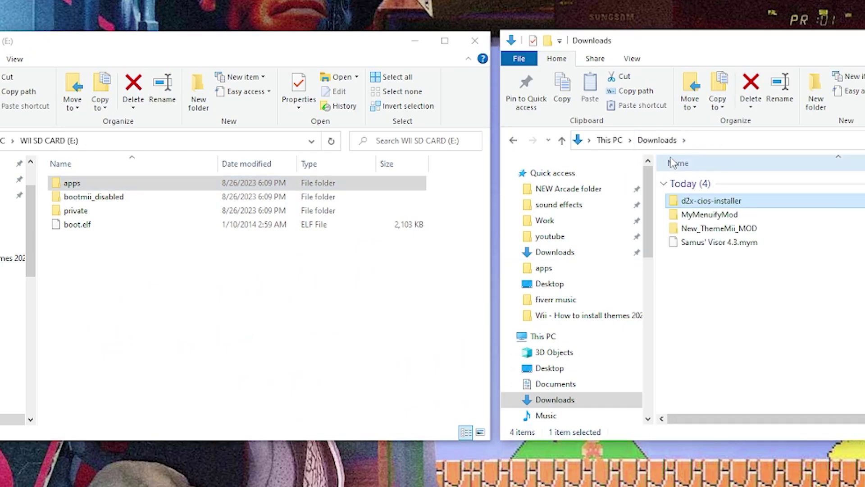
pyautogui.doubleClick(703, 215)
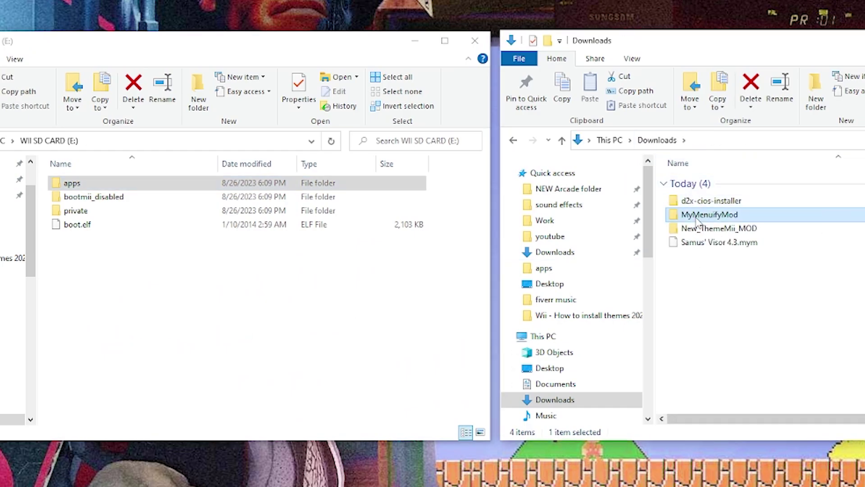
pyautogui.click(691, 185)
pyautogui.moveTo(691, 187); pyautogui.dragTo(232, 337)
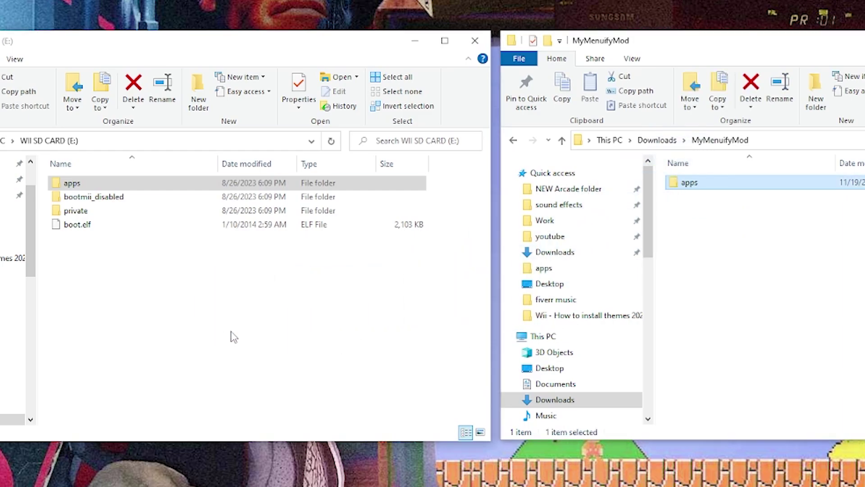
# Go back to Downloads and open New_ThemeMii_MOD > ThemeMii to view its files
pyautogui.click(657, 140)
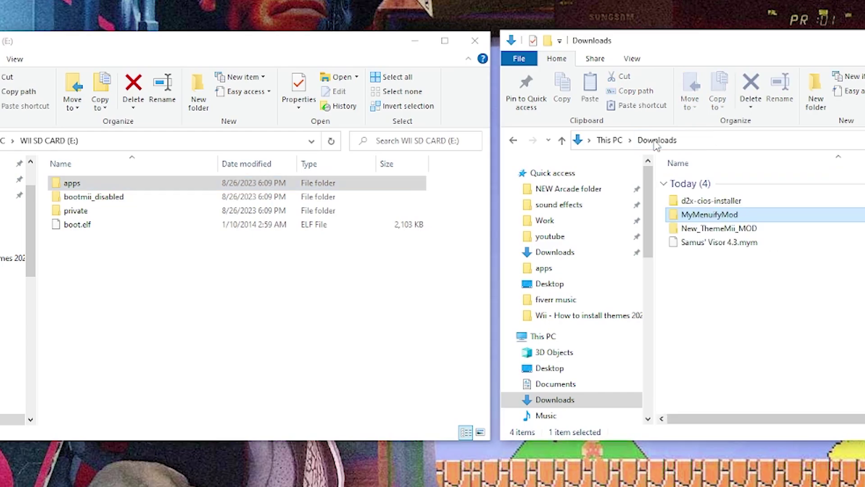
pyautogui.click(709, 230)
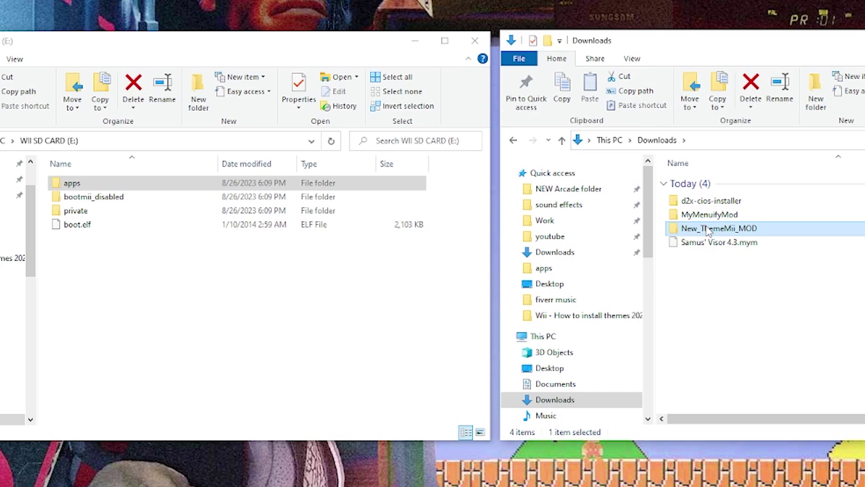
pyautogui.doubleClick(709, 230)
pyautogui.doubleClick(697, 183)
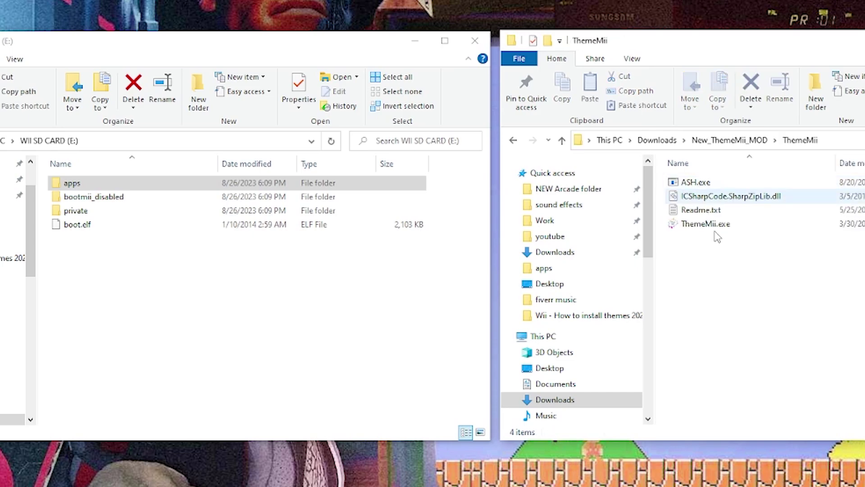